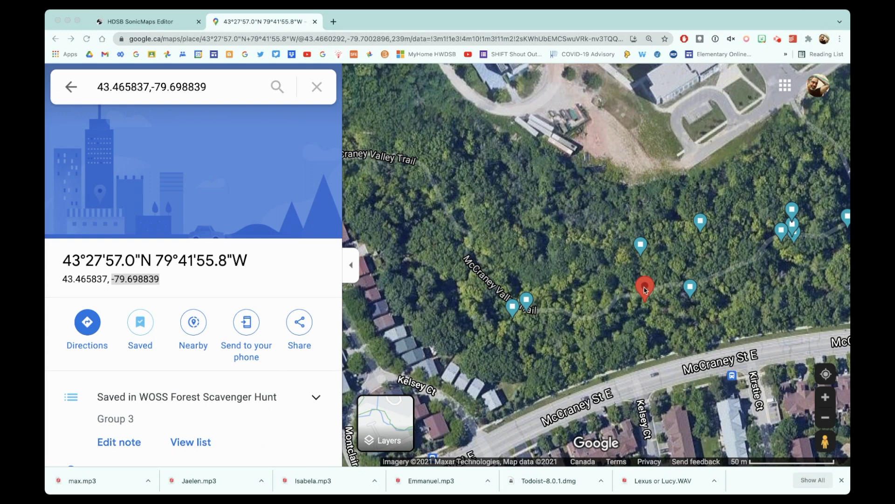
# Load the Group 1 forest spot's coordinates (43.466074, -79.698870) in Google Maps and return to the editor
pyautogui.click(642, 247)
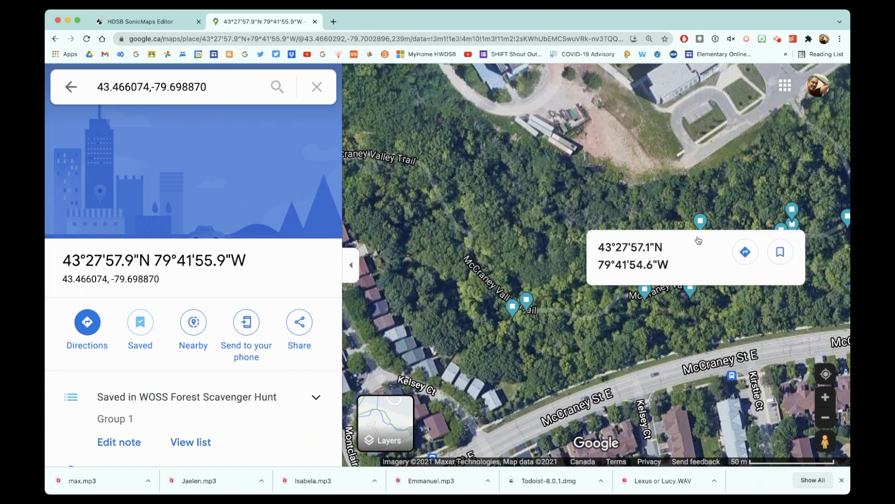
pyautogui.moveTo(701, 222)
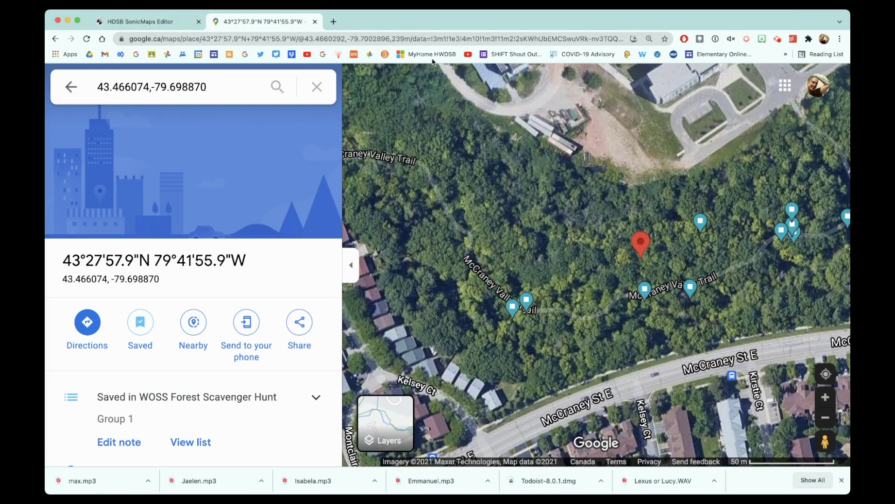
pyautogui.click(145, 22)
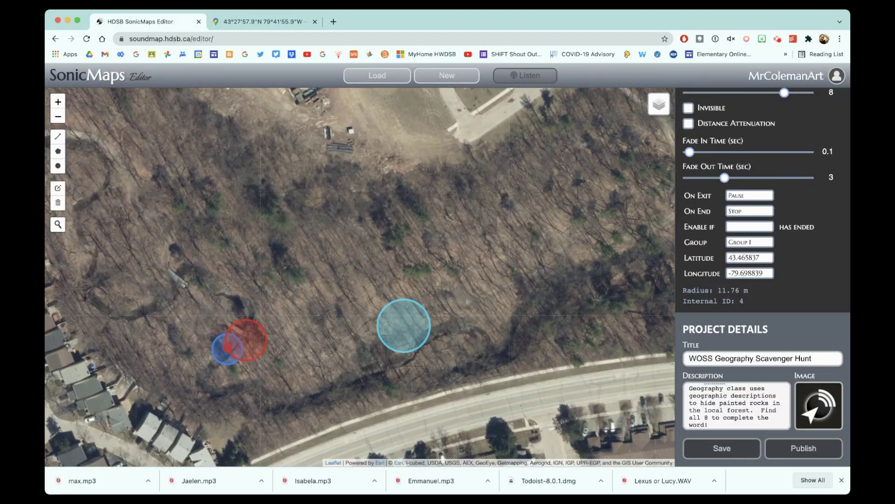
# Show the pinned forest spot's coordinates in Google Maps, then come back to the editor
pyautogui.click(262, 21)
pyautogui.click(645, 293)
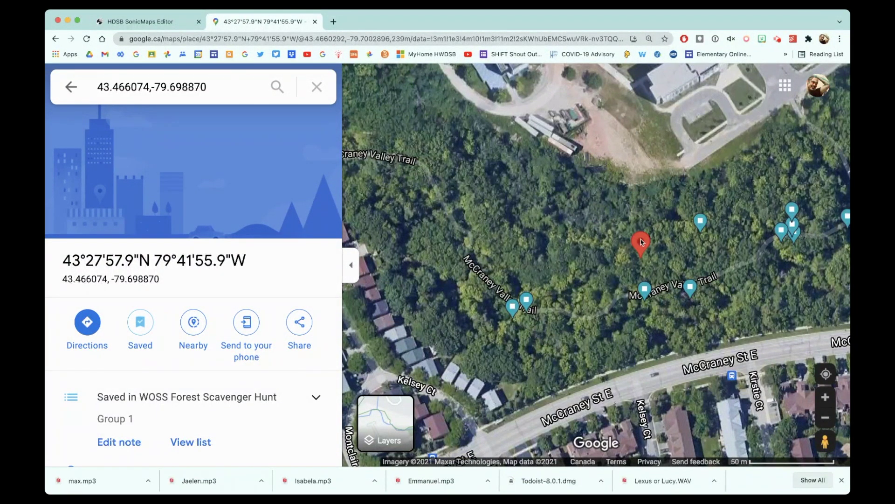
pyautogui.click(169, 23)
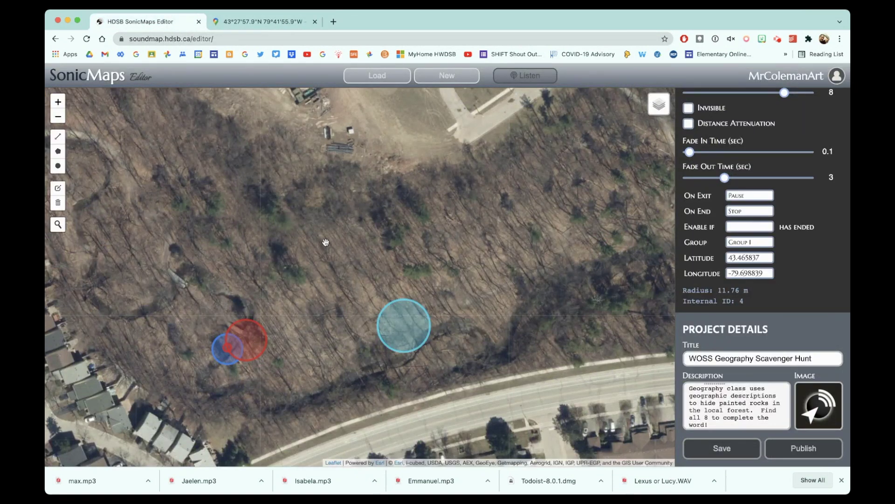
# Draw a new 14.52 m circular sound zone just above the blue zone
pyautogui.click(58, 166)
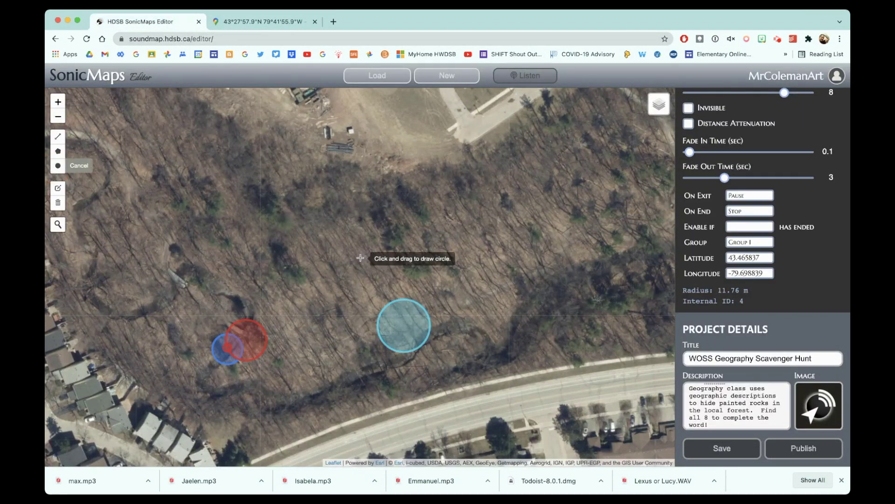
pyautogui.moveTo(390, 251); pyautogui.dragTo(380, 227)
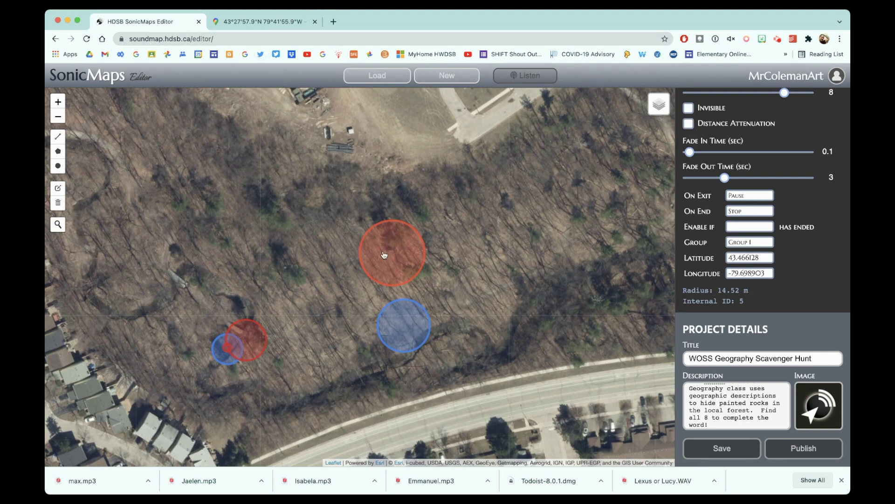
pyautogui.click(256, 23)
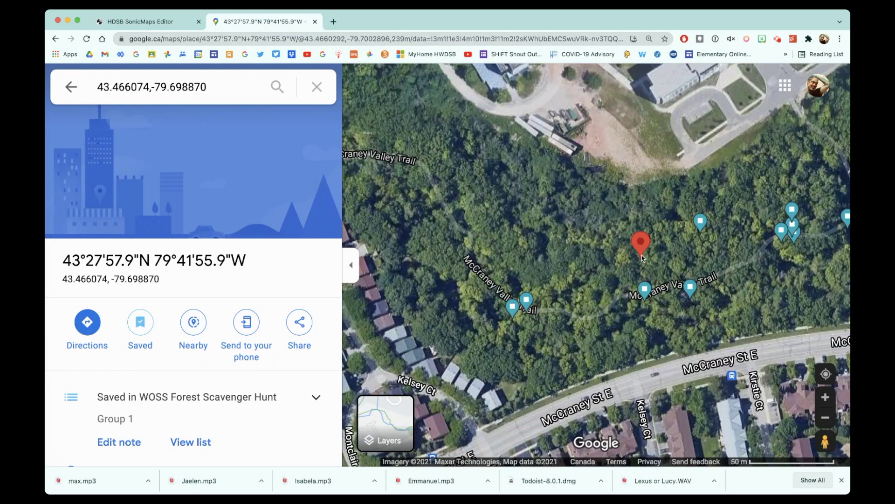
# Paste latitude 43.466074 and longitude -79.698870 from Google Maps into the new zone's coordinate fields
pyautogui.moveTo(63, 278); pyautogui.dragTo(108, 280)
pyautogui.press('super+c')
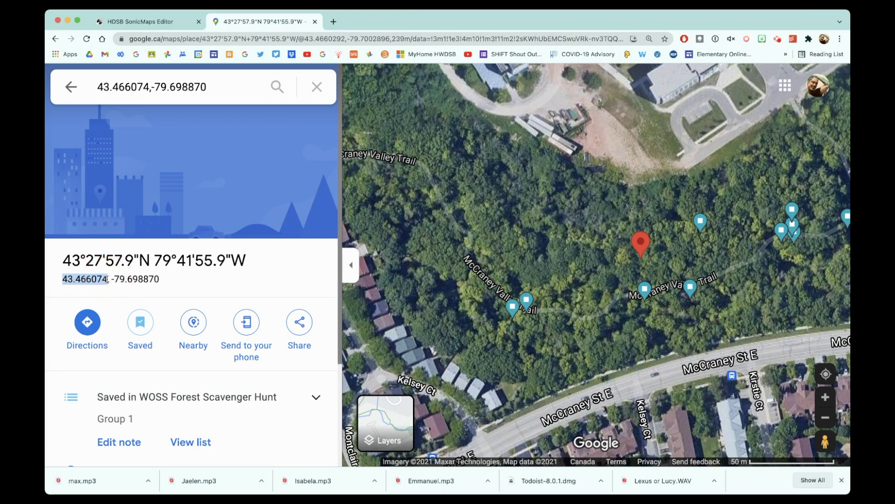
pyautogui.click(162, 27)
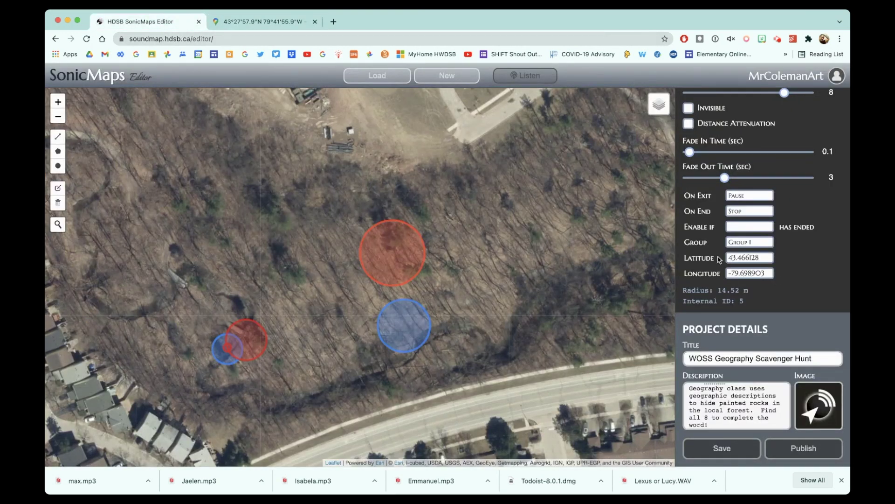
pyautogui.doubleClick(744, 258)
pyautogui.press('super+v')
pyautogui.click(262, 22)
pyautogui.moveTo(111, 278); pyautogui.dragTo(159, 278)
pyautogui.press('super+c')
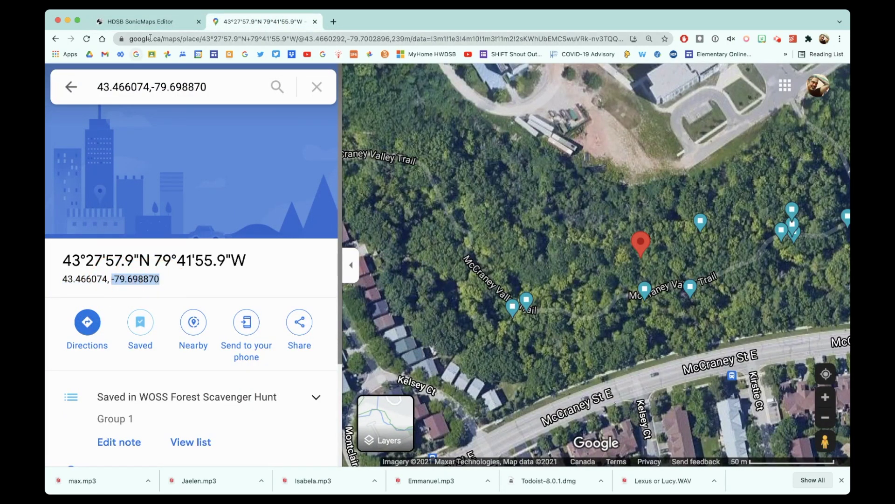
pyautogui.click(164, 24)
pyautogui.tripleClick(749, 273)
pyautogui.press('super+v')
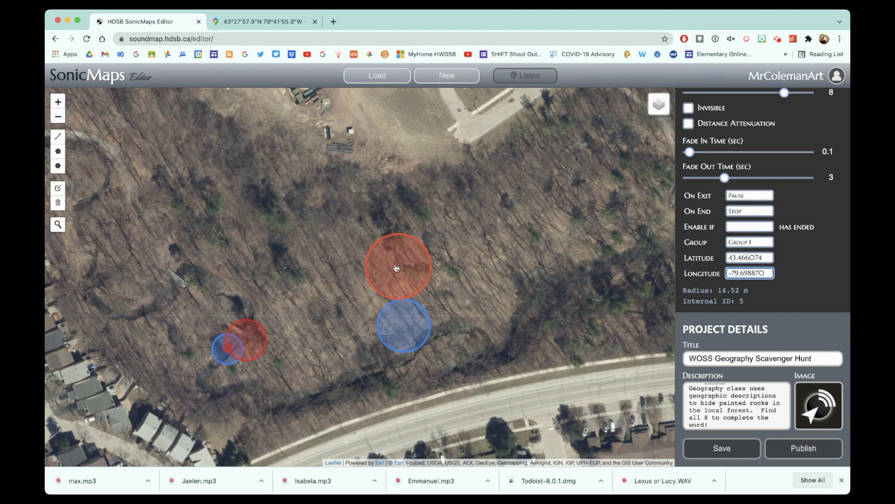
pyautogui.scroll(5, 815, 210)
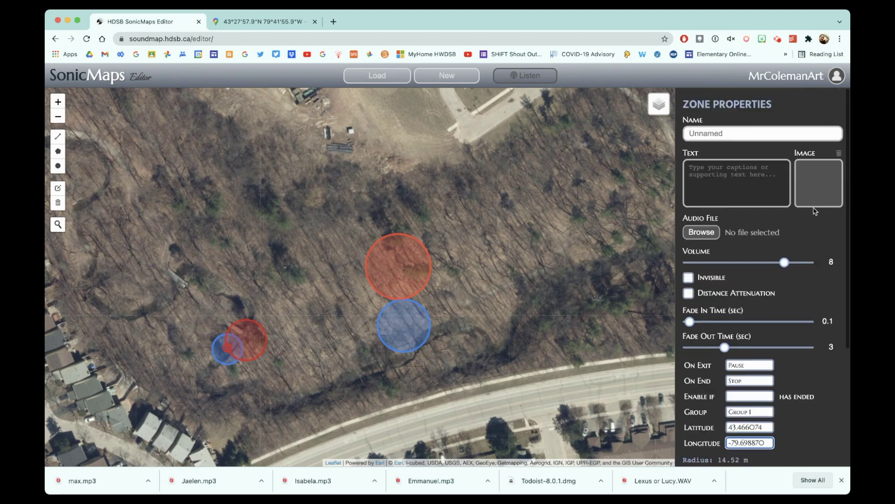
# Name the zone 'Group 1' and attach the Group 1-FINAL sound from My Sounds
pyautogui.click(743, 133)
pyautogui.write('Group')
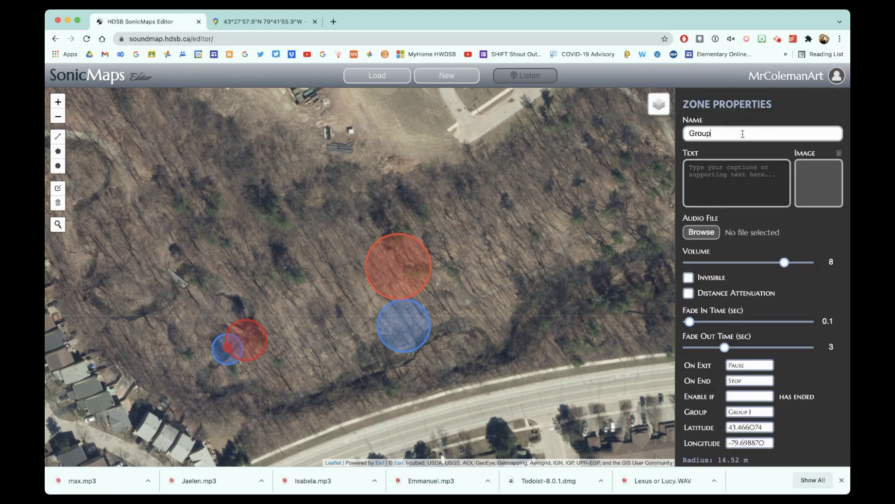
pyautogui.write(' 1')
pyautogui.click(708, 234)
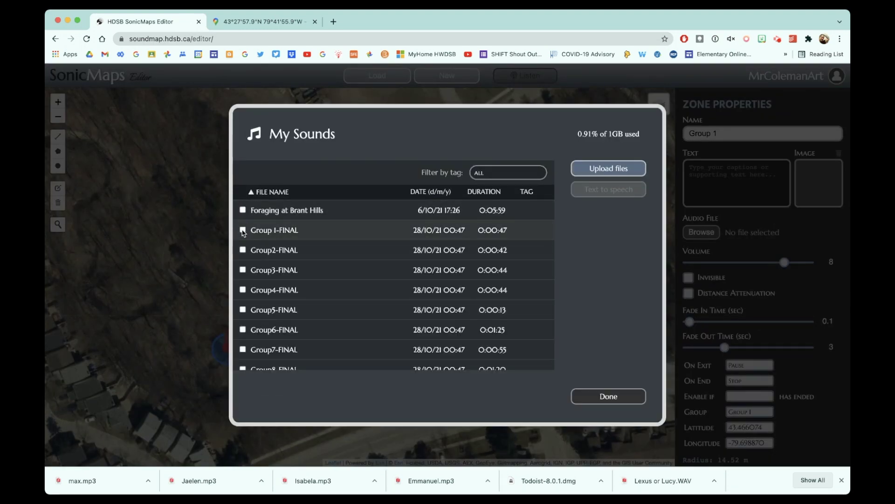
pyautogui.click(242, 230)
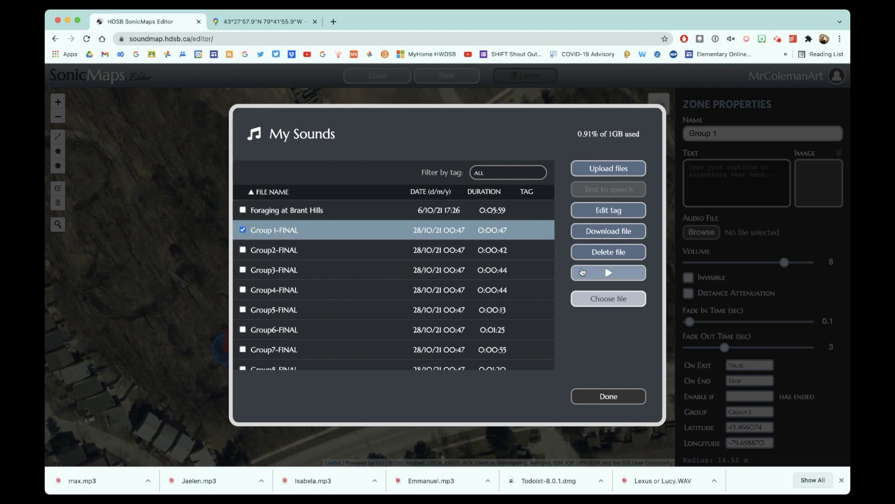
pyautogui.click(599, 299)
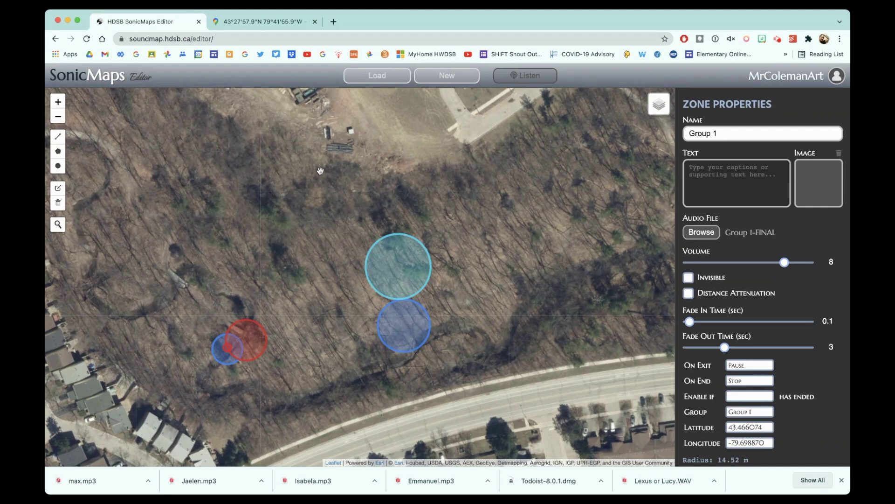
# Drop a pin at the next forest spot in Google Maps and load its coordinates
pyautogui.click(252, 24)
pyautogui.click(693, 289)
pyautogui.click(662, 247)
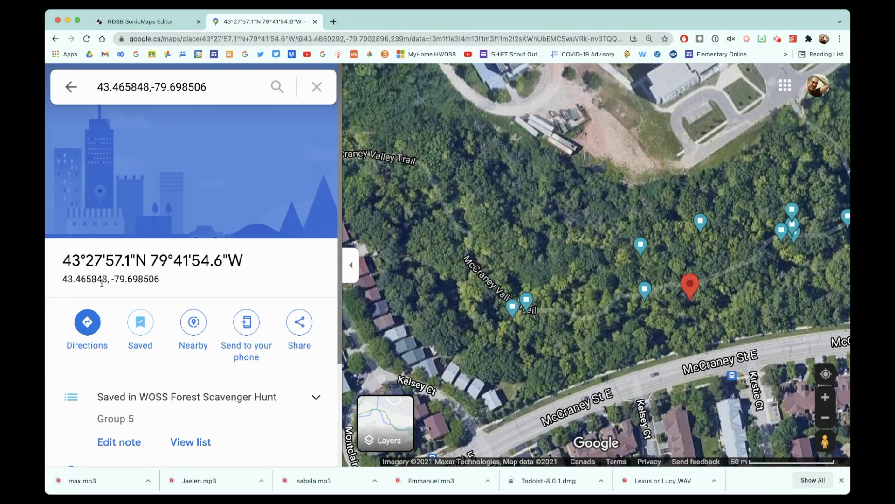
pyautogui.click(160, 23)
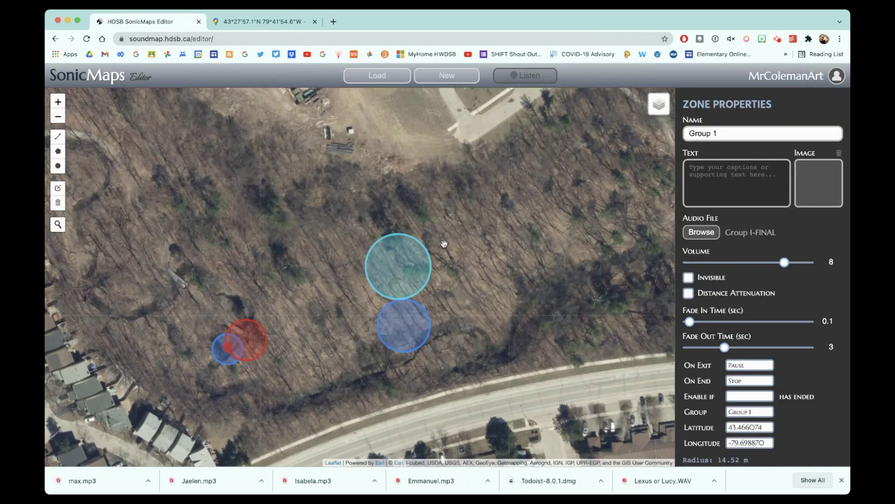
# Draw a new circular sound zone to the right of the blue circles
pyautogui.click(58, 166)
pyautogui.moveTo(466, 286)
pyautogui.mouseDown()
pyautogui.moveTo(506, 296)
pyautogui.moveTo(494, 298)
pyautogui.mouseUp()
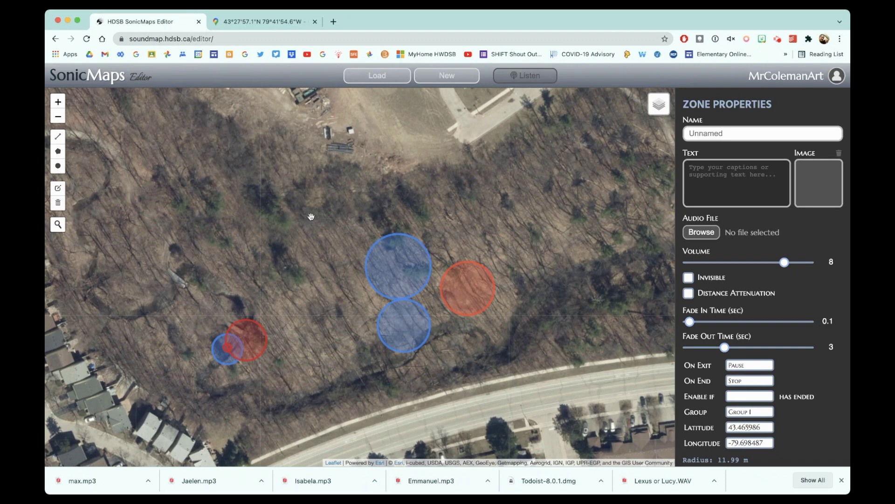
pyautogui.scroll(-3, 741, 419)
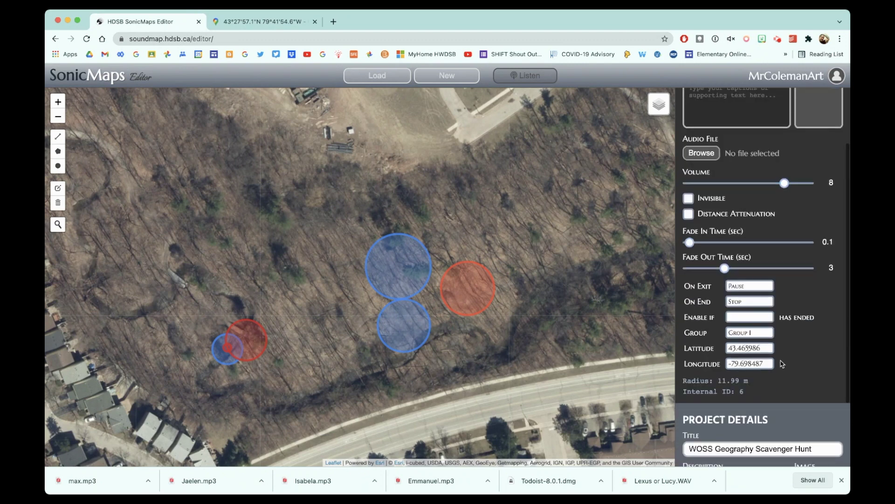
# Set the zone's latitude to 43.465848 and longitude to -79.698506, copied from Google Maps
pyautogui.click(243, 18)
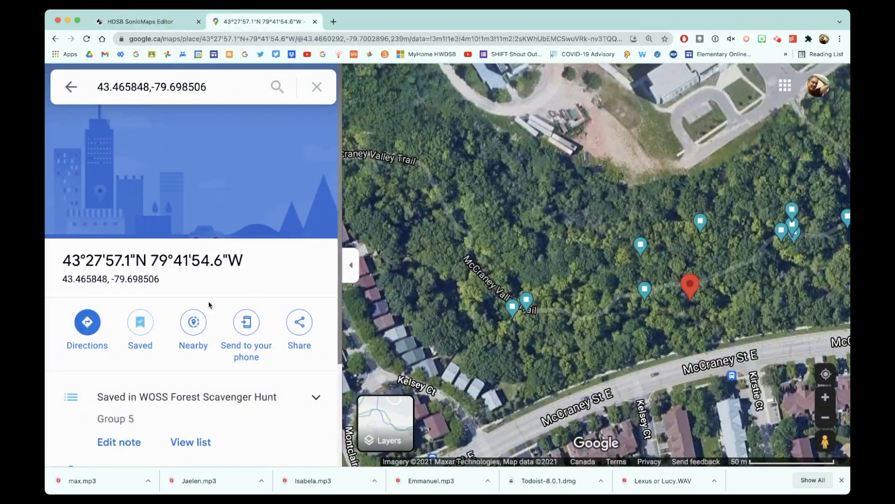
pyautogui.moveTo(64, 280); pyautogui.dragTo(106, 280)
pyautogui.press('super+c')
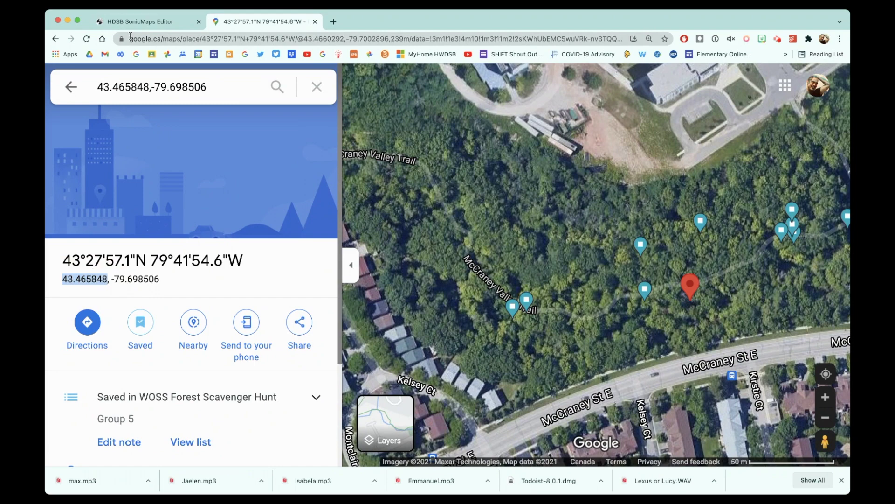
pyautogui.click(140, 21)
pyautogui.doubleClick(749, 348)
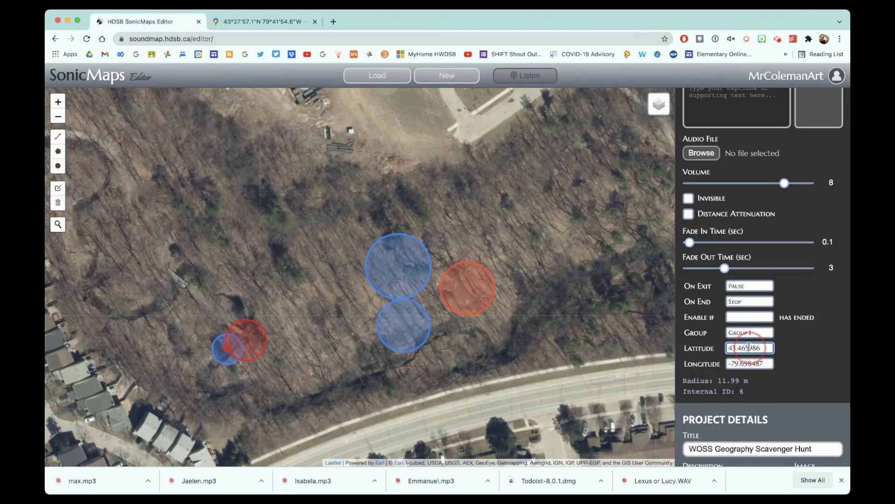
pyautogui.press('super+v')
pyautogui.click(261, 21)
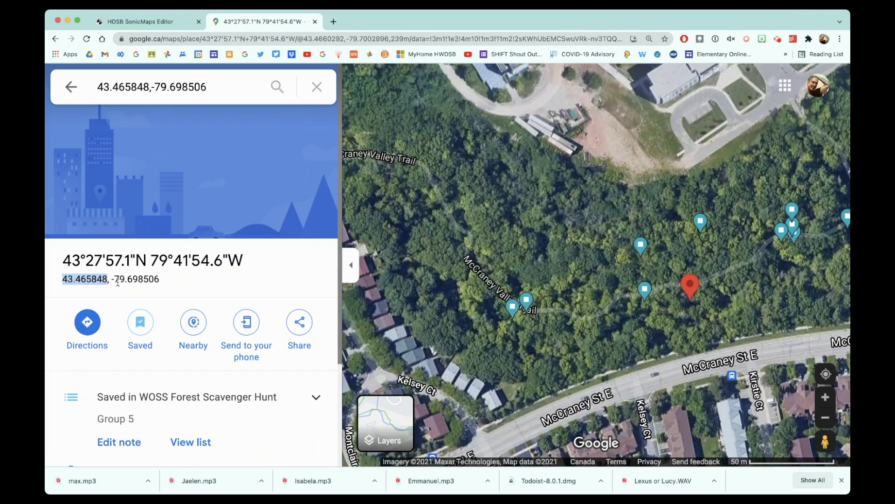
pyautogui.moveTo(112, 278); pyautogui.dragTo(159, 279)
pyautogui.hotkey('ctrl', 'c')
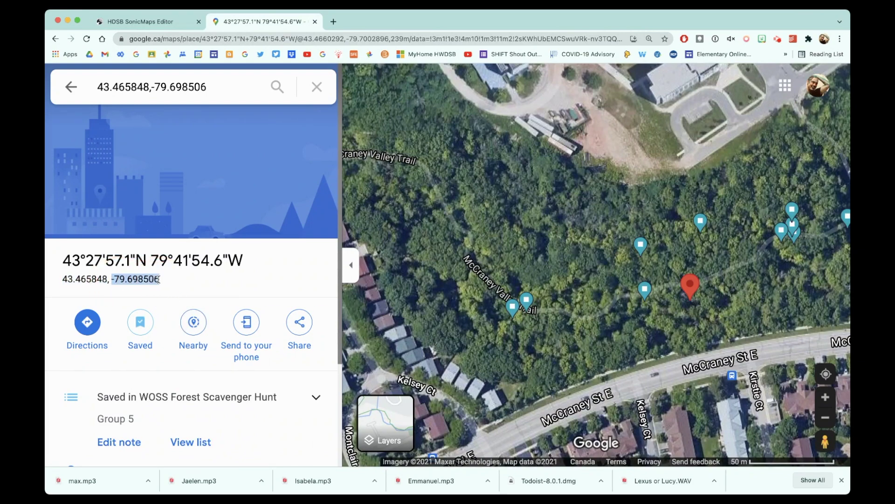
pyautogui.click(144, 25)
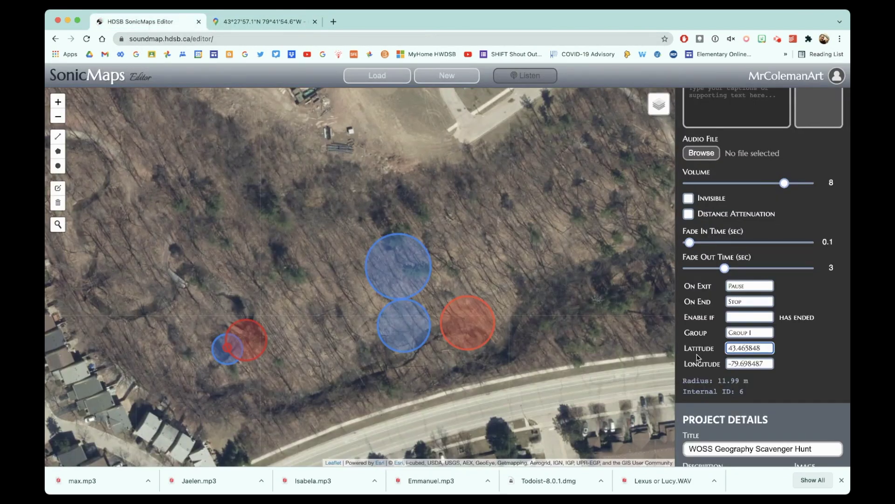
pyautogui.click(750, 363)
pyautogui.hotkey('ctrl', 'v')
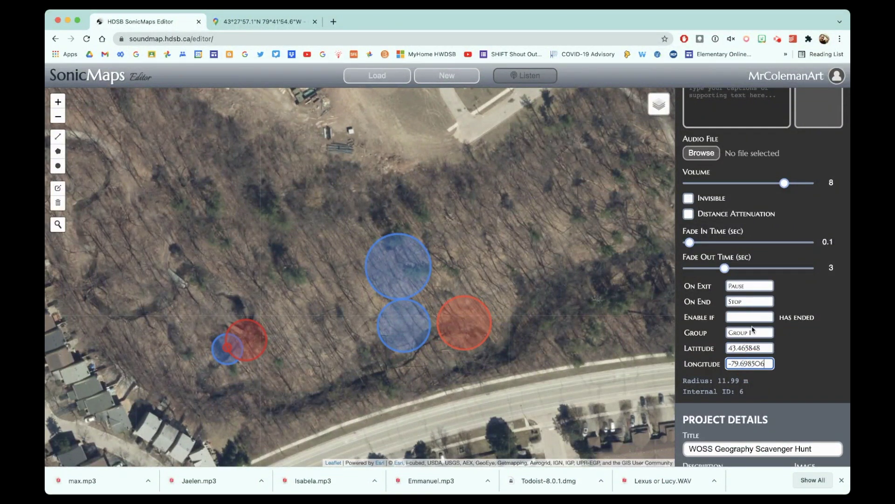
# Attach the Group5-FINAL track from My Sounds as the new zone's audio file
pyautogui.click(704, 153)
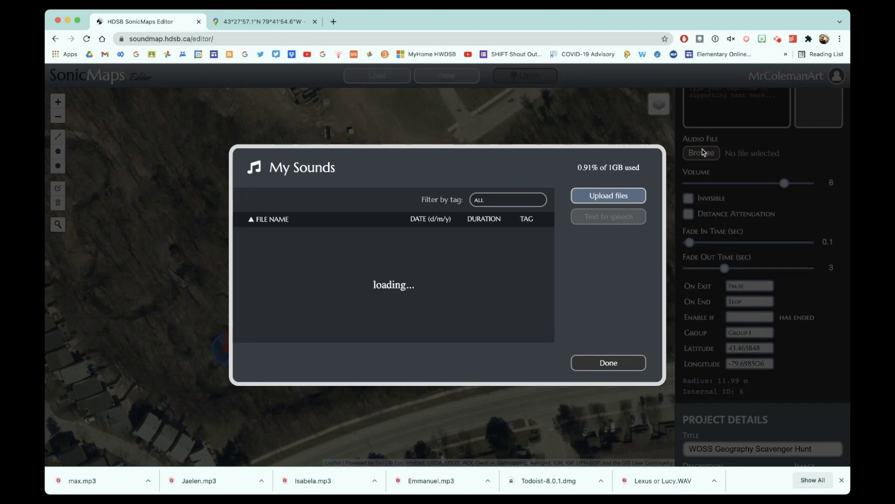
pyautogui.click(256, 26)
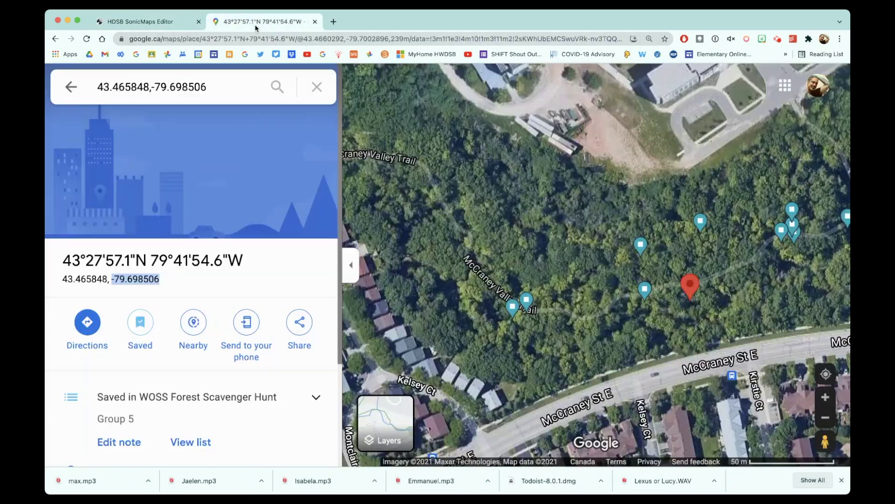
pyautogui.click(140, 21)
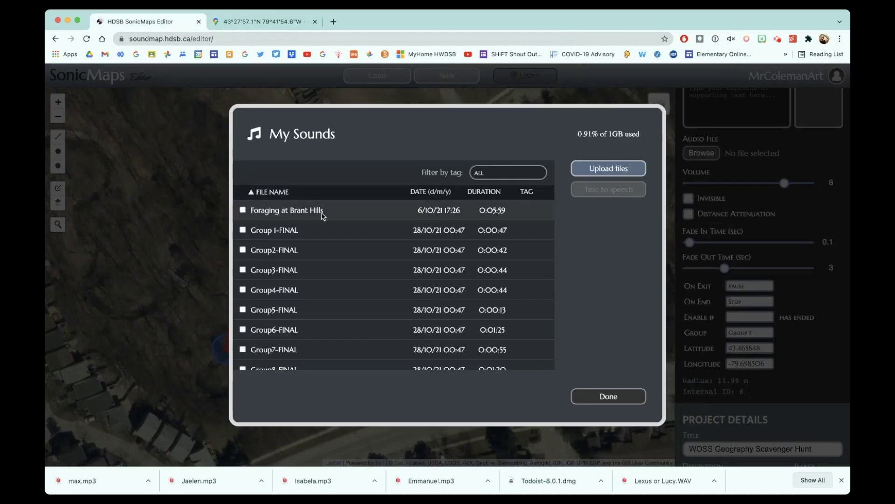
pyautogui.click(242, 308)
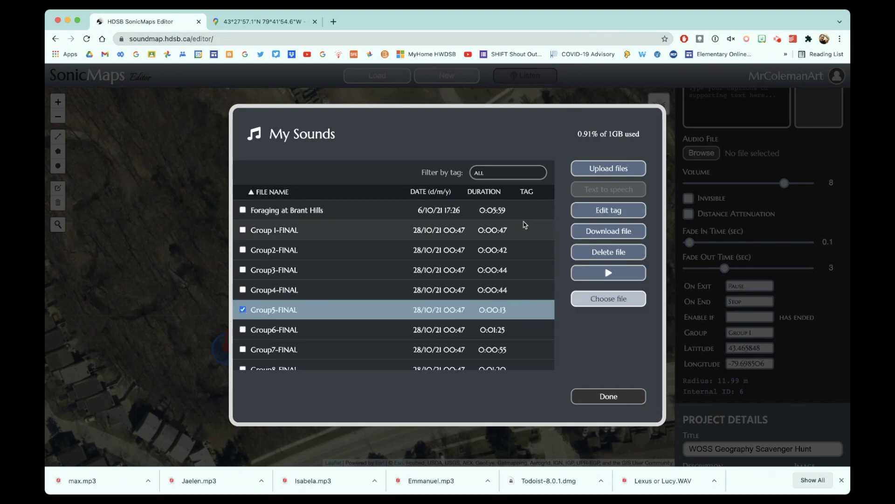
pyautogui.click(613, 170)
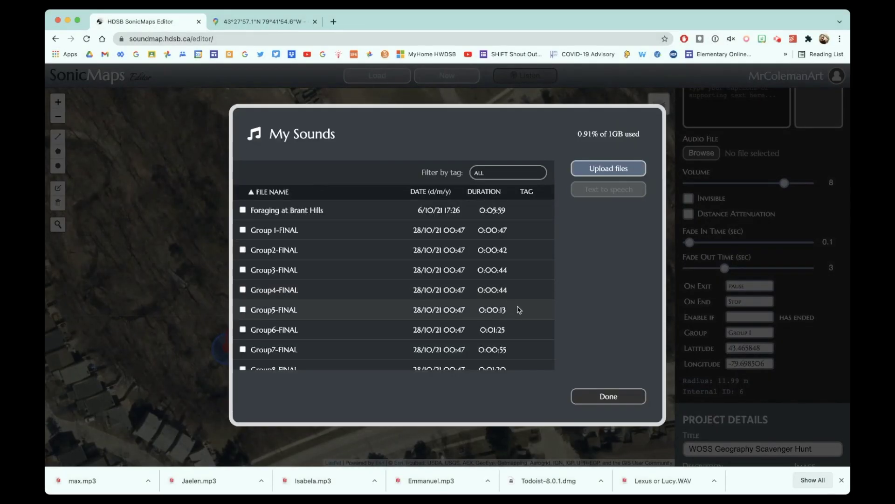
pyautogui.click(243, 310)
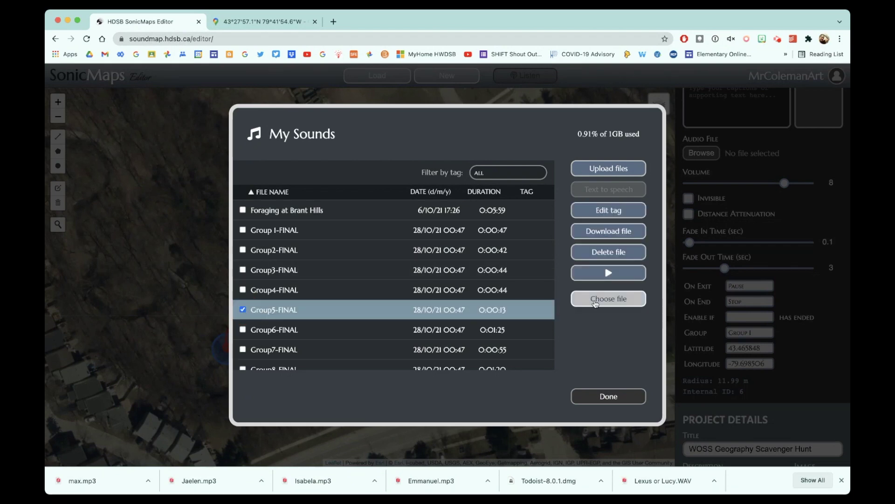
pyautogui.click(598, 301)
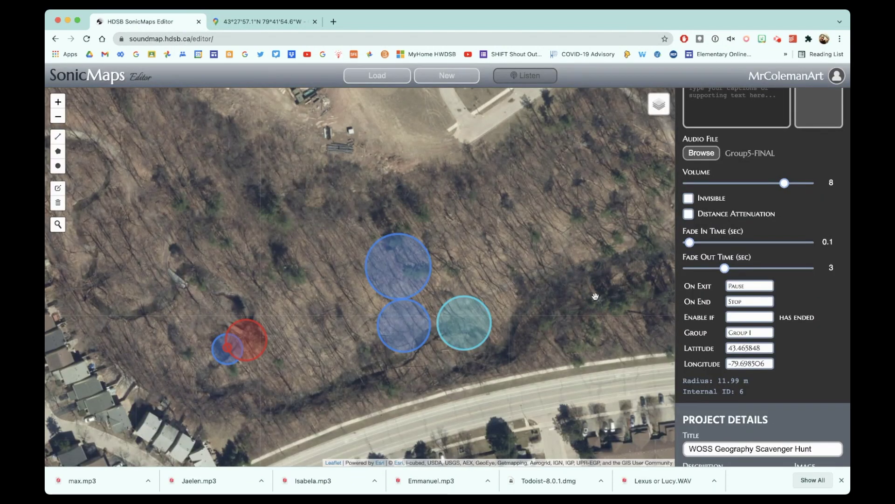
pyautogui.scroll(-2, 597, 292)
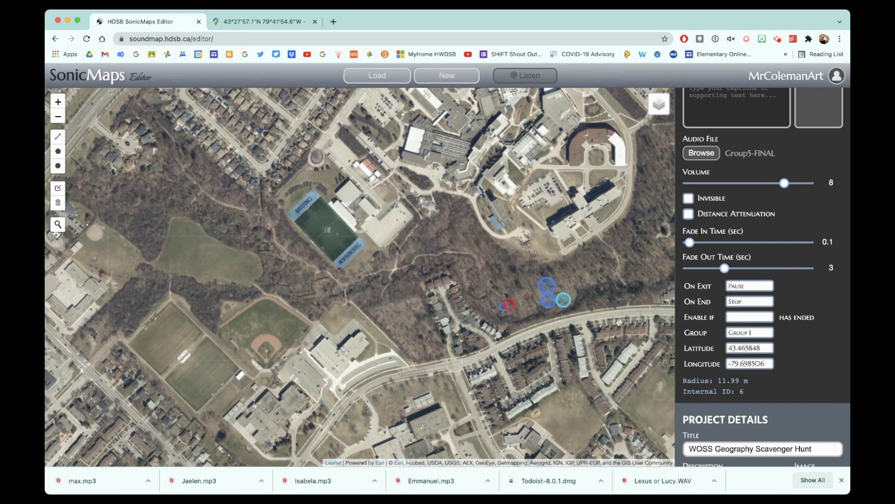
pyautogui.scroll(-4, 706, 391)
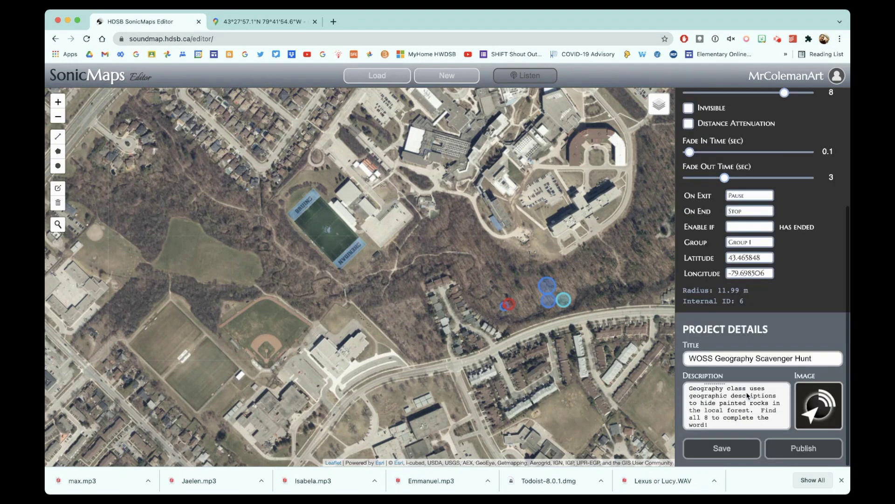